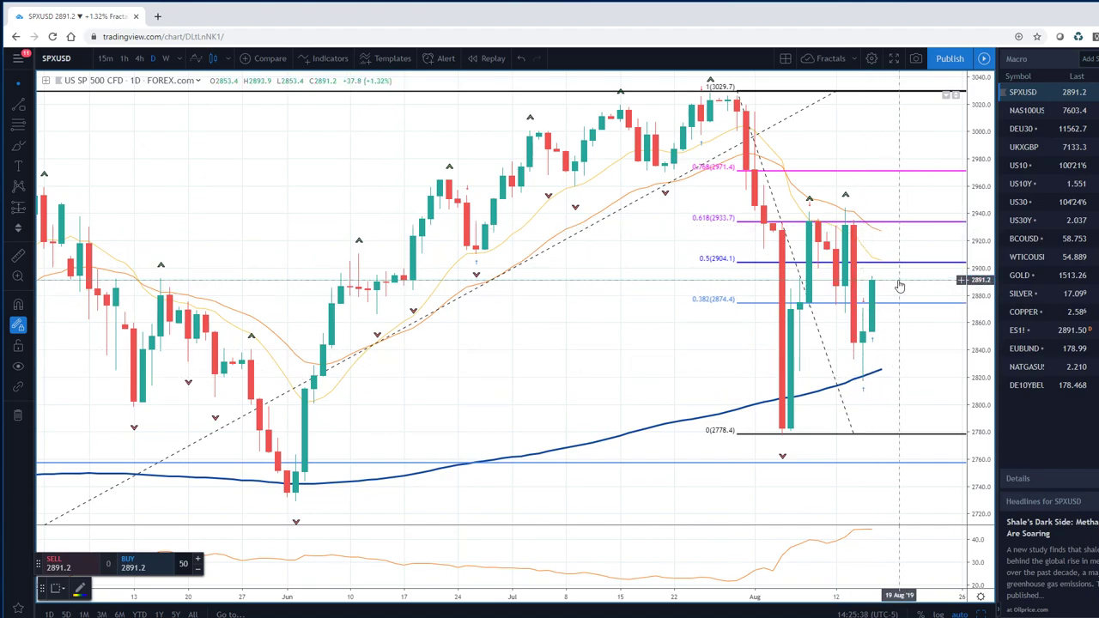
Check the S&P 500 on weekly then daily candles, then open NAS100USD and delete its left Fibonacci retracement
{"action": "left_click", "coordinate": [166, 57]}
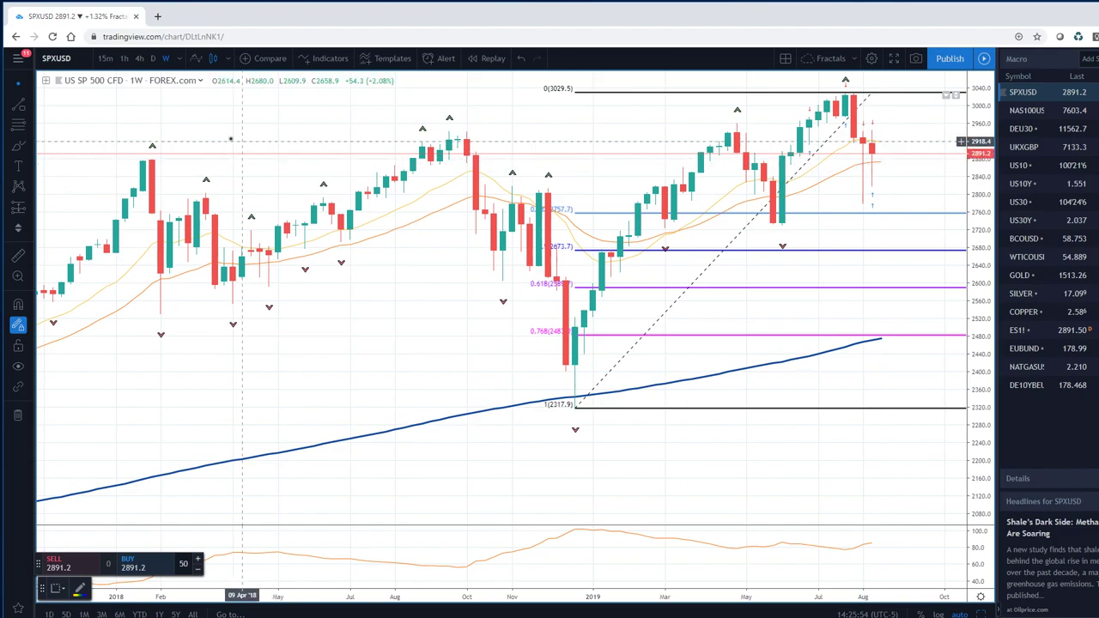
{"action": "left_click", "coordinate": [152, 58]}
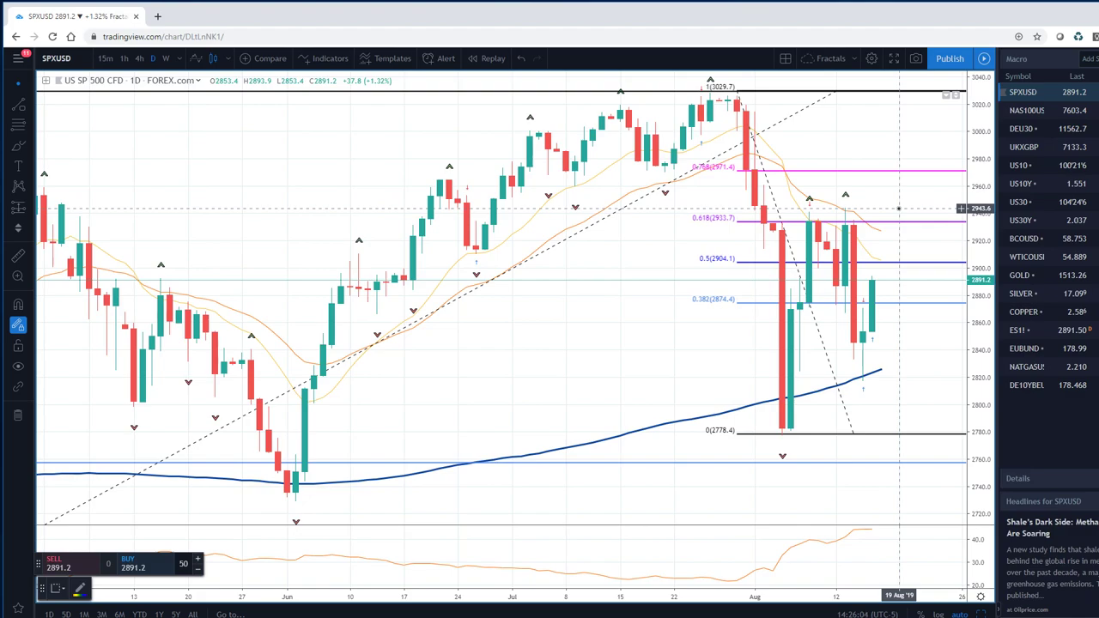
{"action": "left_click", "coordinate": [1022, 112]}
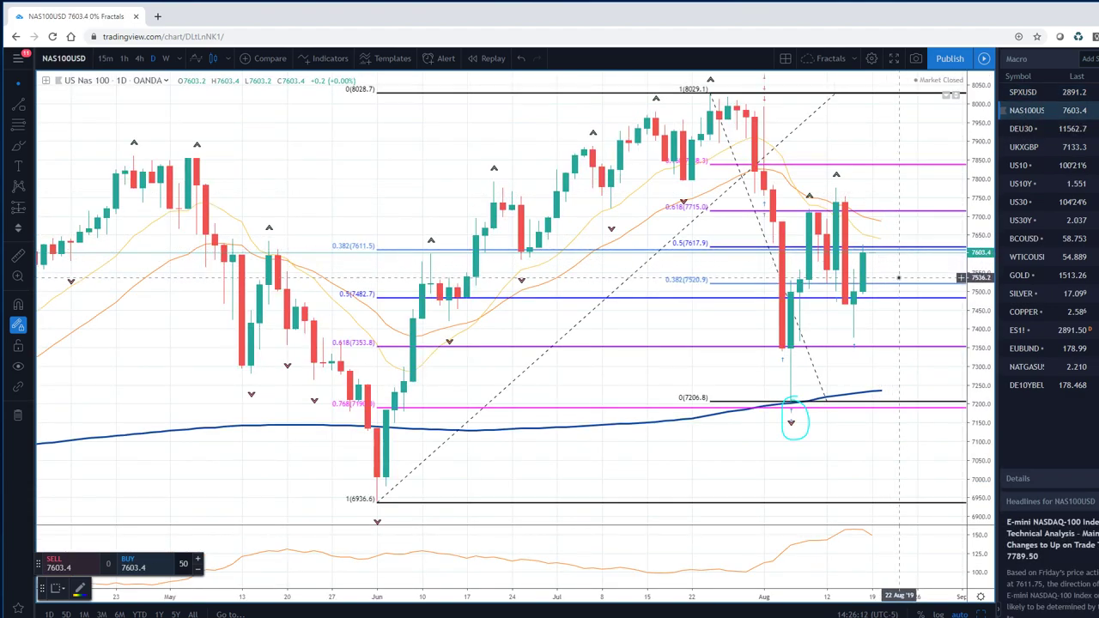
{"action": "right_click", "coordinate": [556, 299]}
{"action": "left_click", "coordinate": [601, 474]}
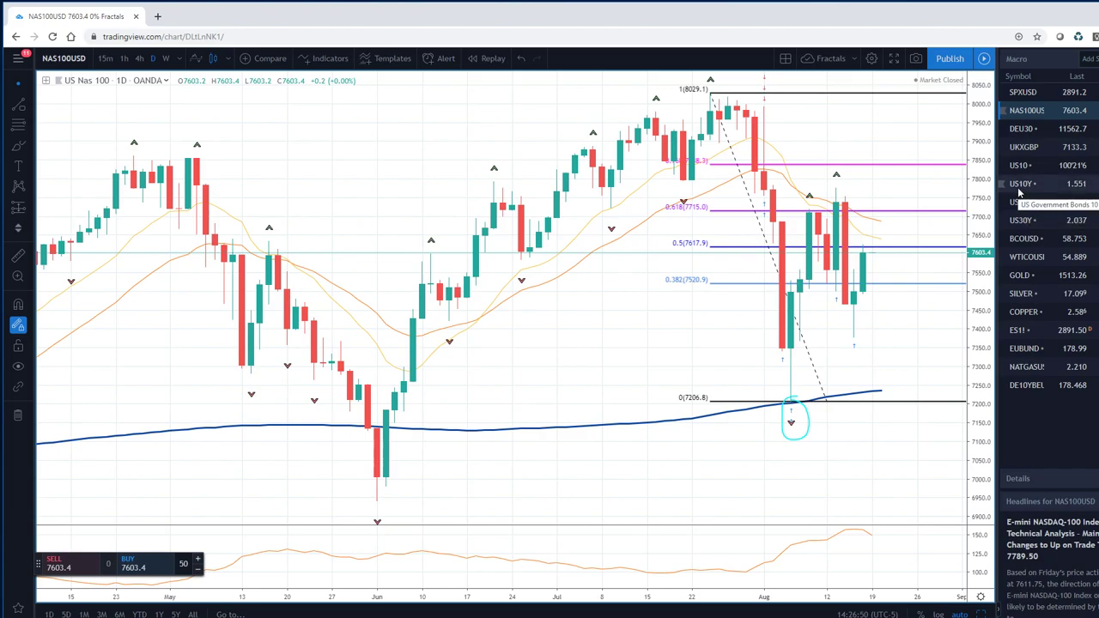
Load the daily US10Y Treasury yield chart from the Macro watchlist
{"action": "left_click", "coordinate": [1022, 185]}
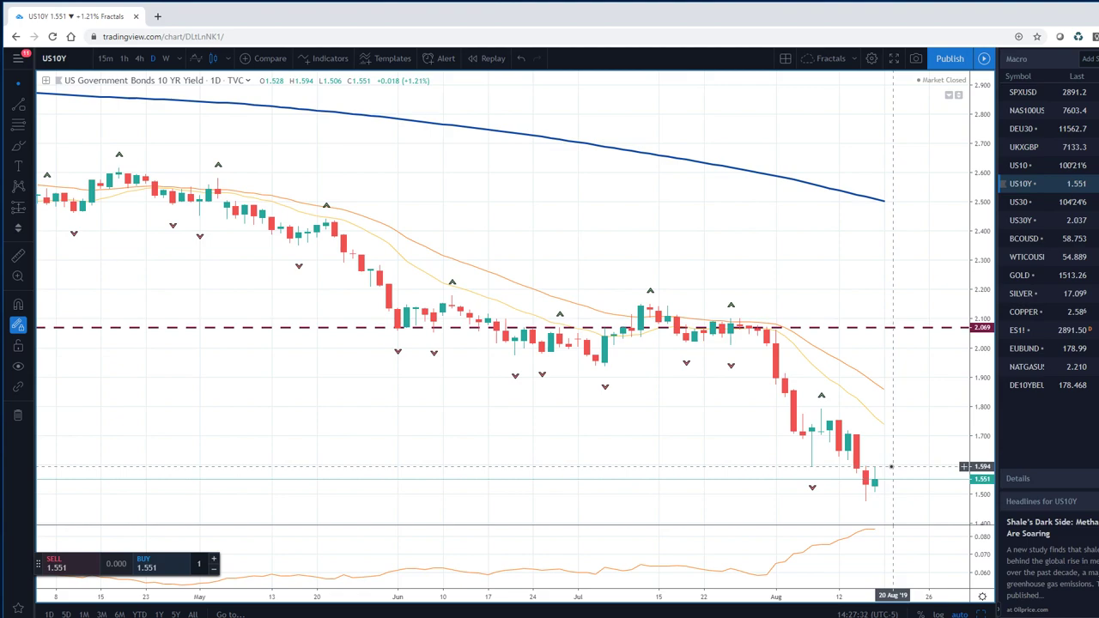
Load US10, then reload the page, discarding unsaved changes, to restore the four-chart NAS100USD layout
{"action": "left_click", "coordinate": [1021, 165]}
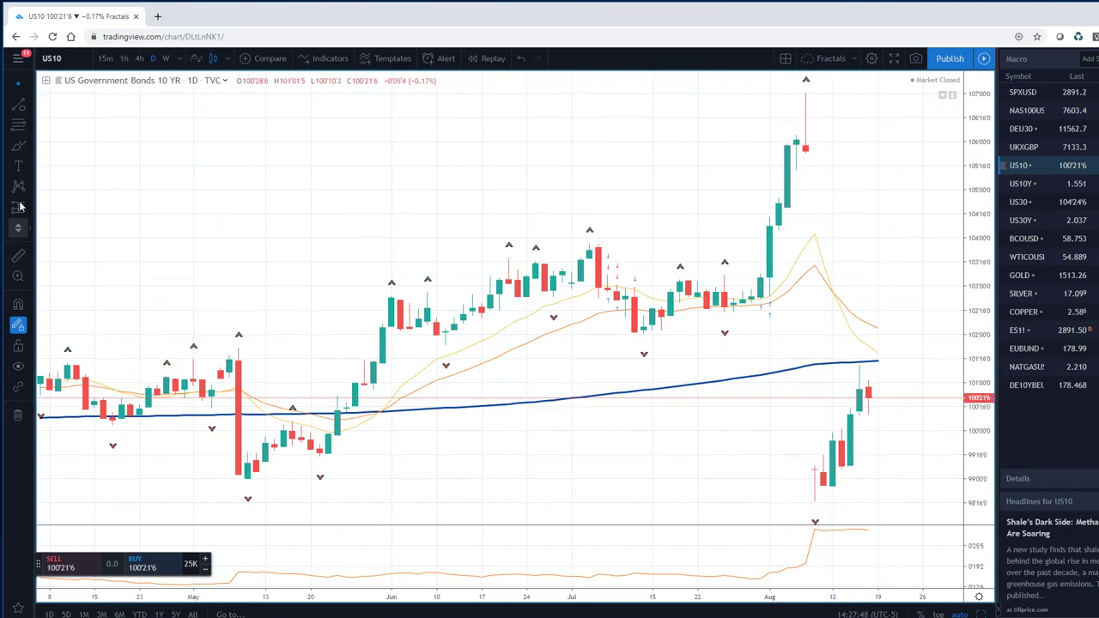
{"action": "left_click", "coordinate": [53, 37]}
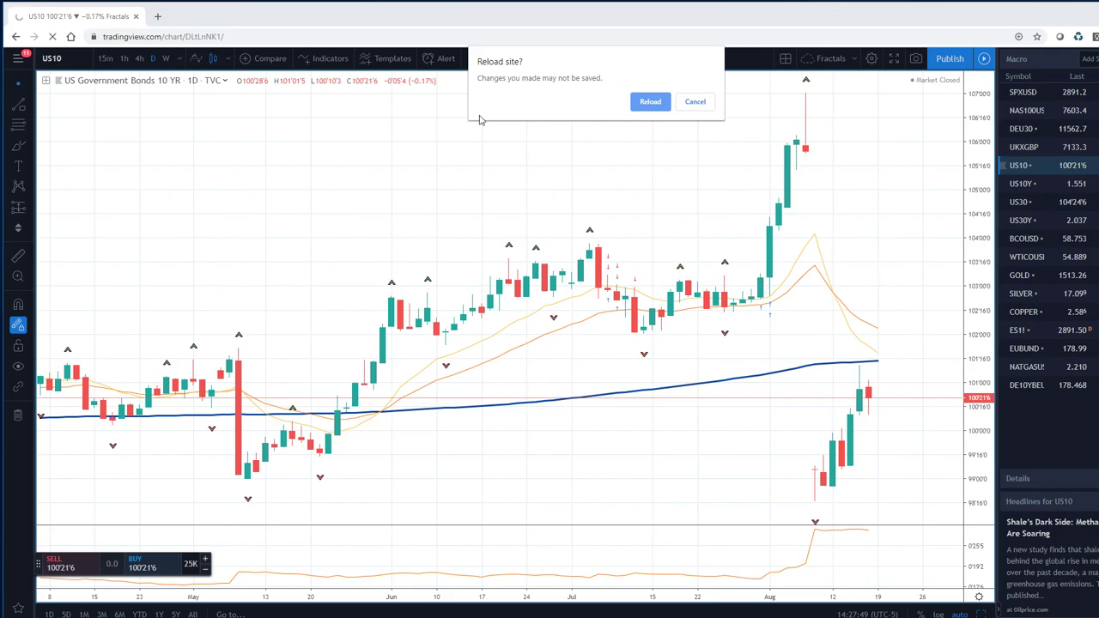
{"action": "left_click", "coordinate": [647, 104]}
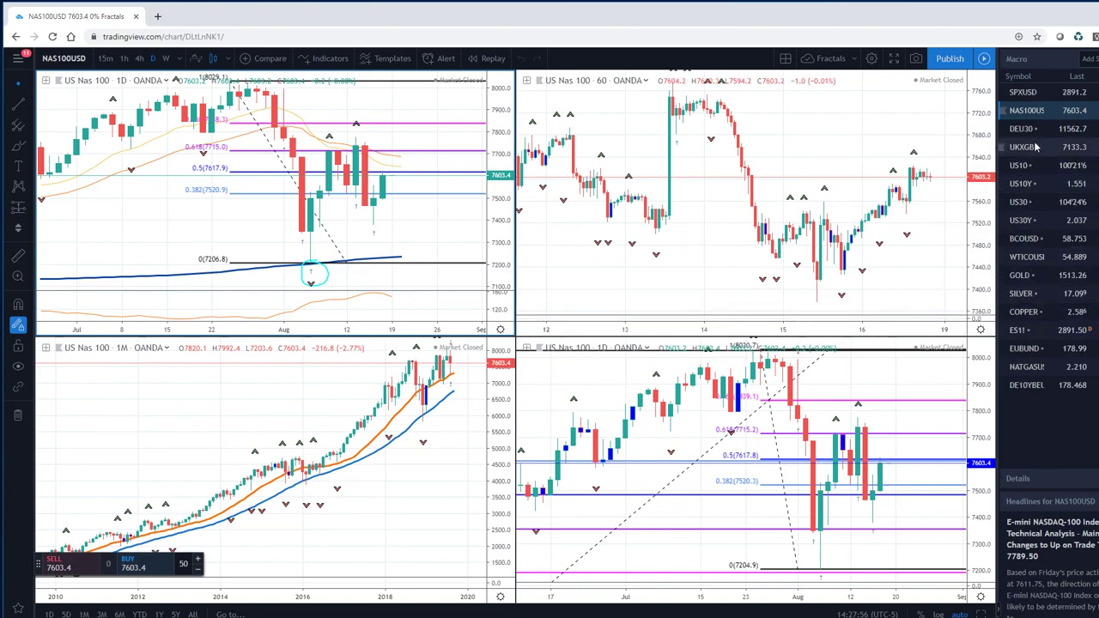
Load US10, set the top-left chart to weekly candles and maximize it
{"action": "left_click", "coordinate": [1020, 167]}
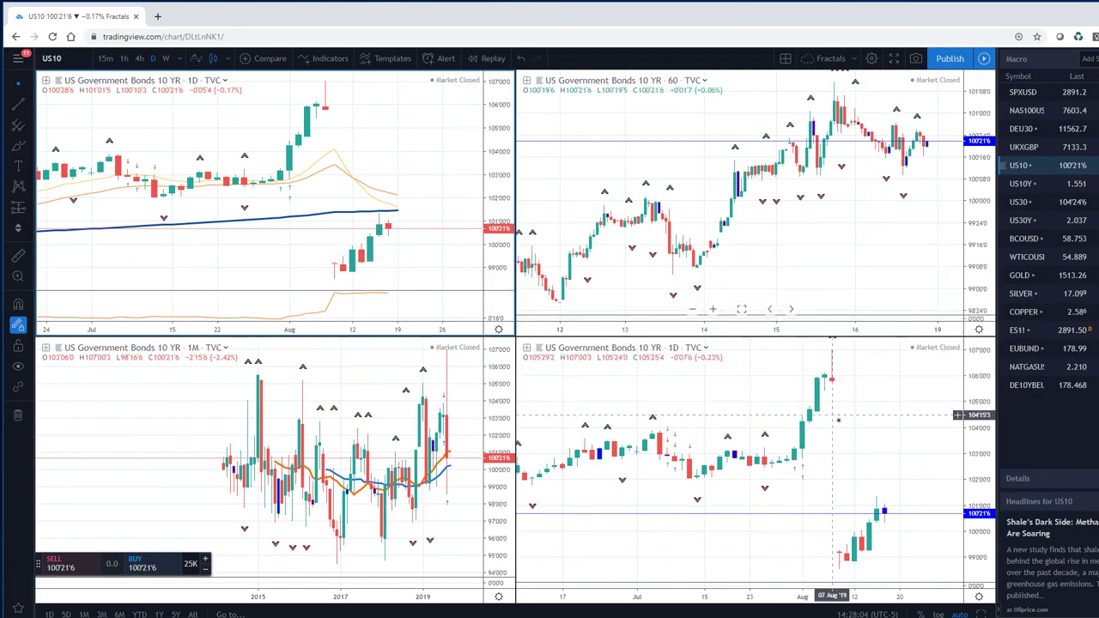
{"action": "left_click", "coordinate": [165, 59]}
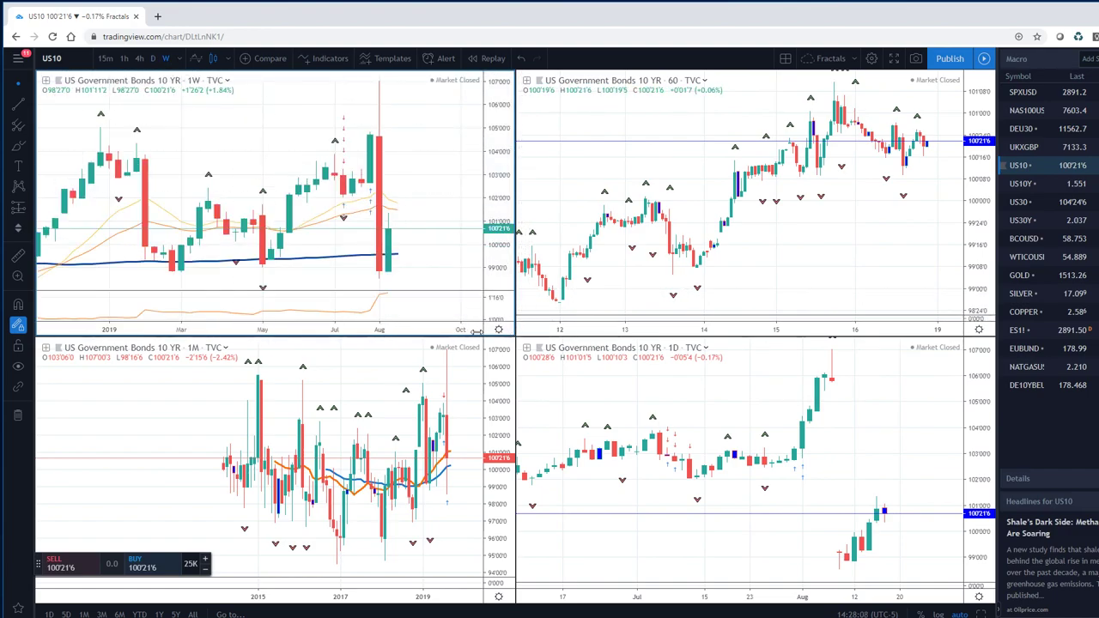
{"action": "key", "text": "alt+Return"}
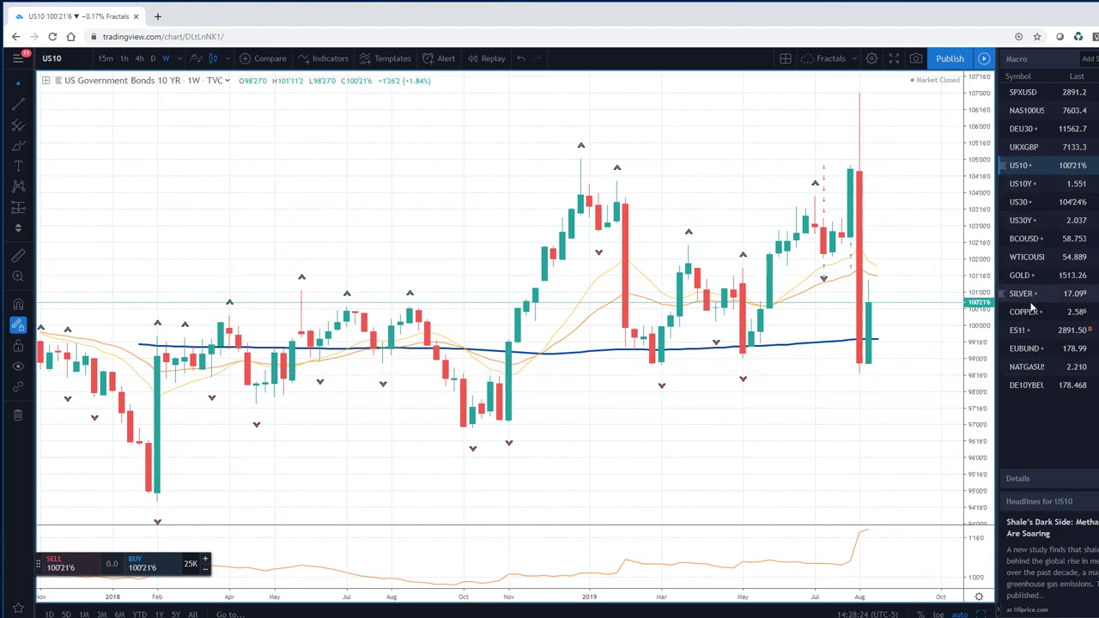
View the German Bund DE10YBEUR on daily candles, then return to the US10 chart
{"action": "left_click", "coordinate": [1029, 391]}
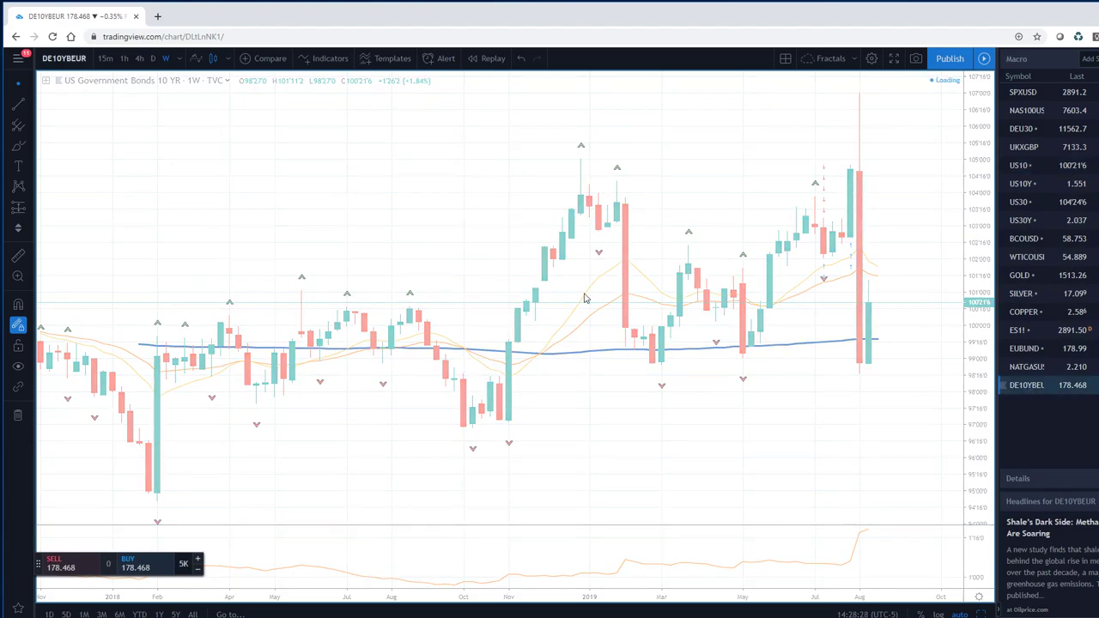
{"action": "left_click", "coordinate": [153, 59]}
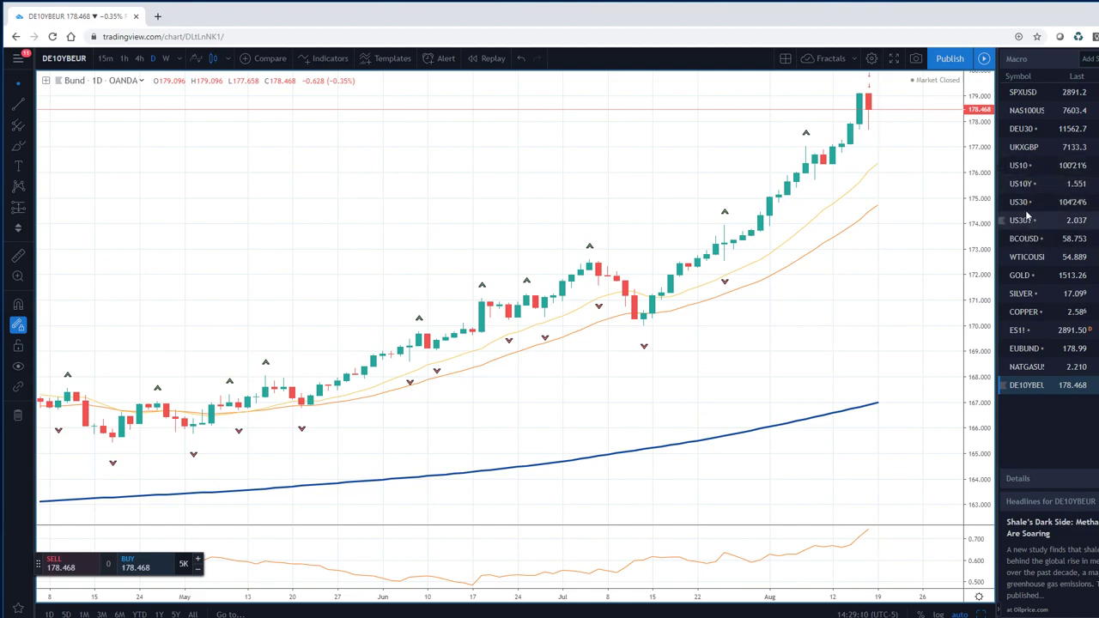
{"action": "left_click", "coordinate": [1020, 167]}
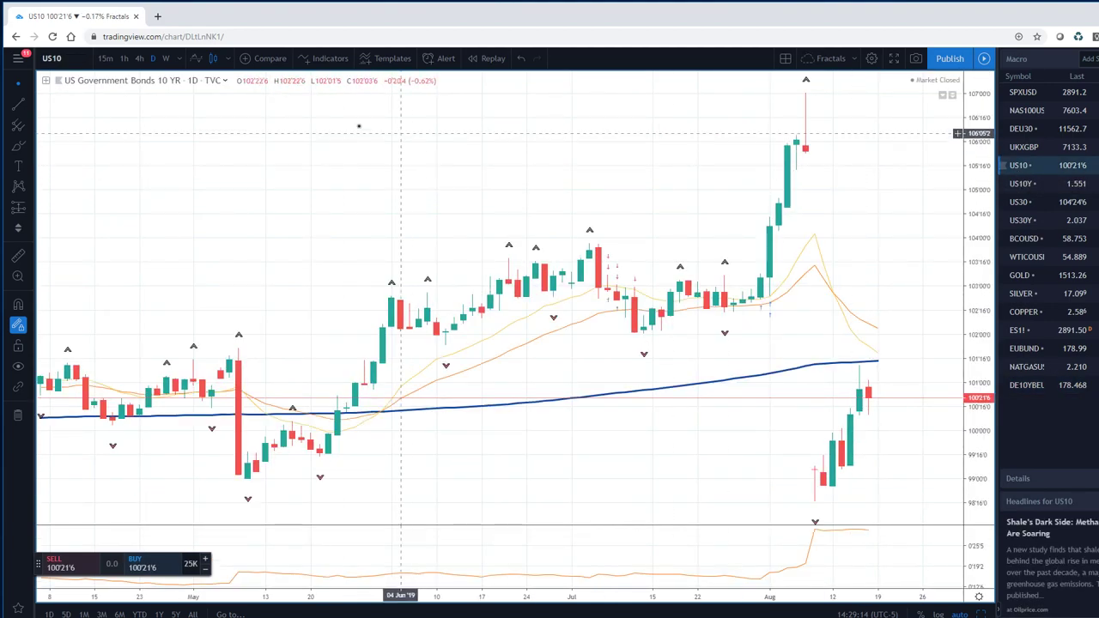
Change the US10 chart interval from 1D to 4-hour (240) candles
{"action": "left_click", "coordinate": [138, 59]}
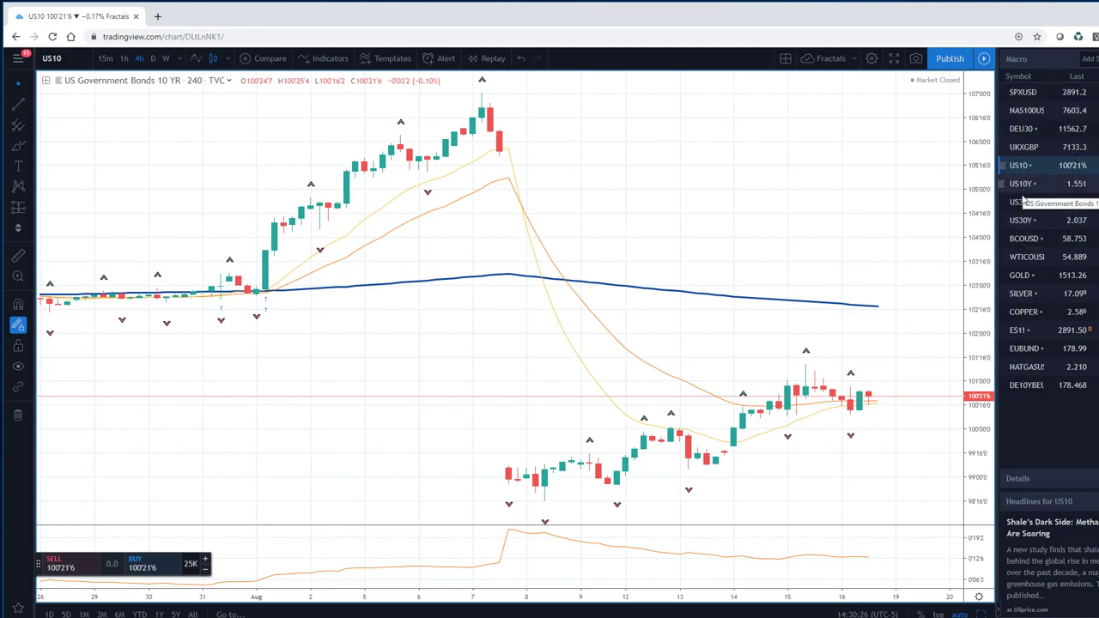
Step through EUBUND and DE10YBEL, set daily candles, then load the GOLD chart
{"action": "left_click", "coordinate": [1028, 350]}
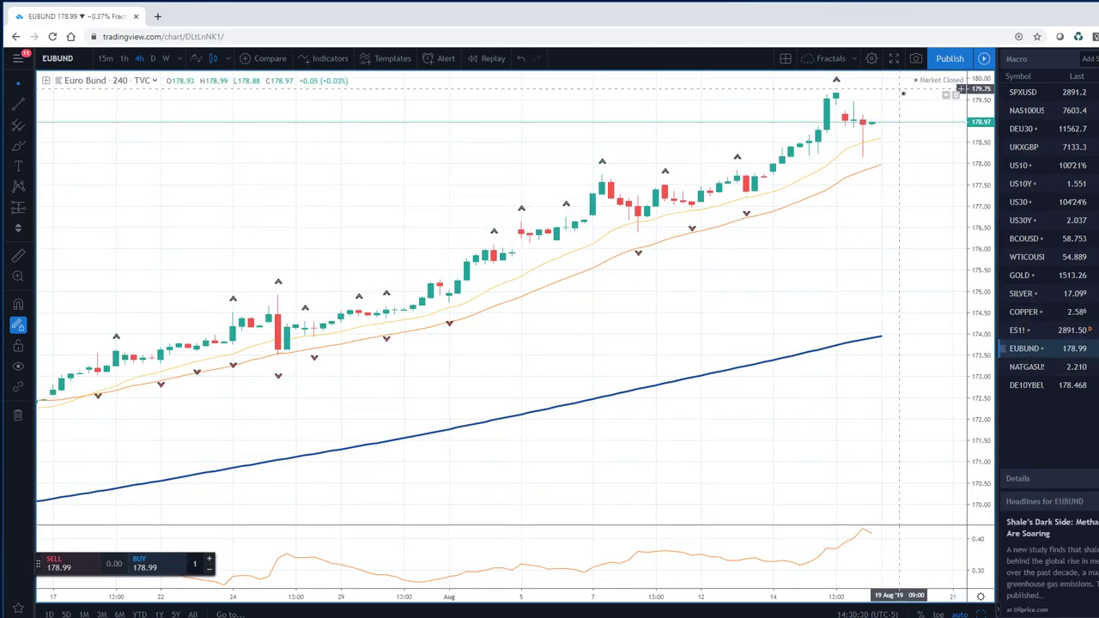
{"action": "left_click", "coordinate": [1031, 387]}
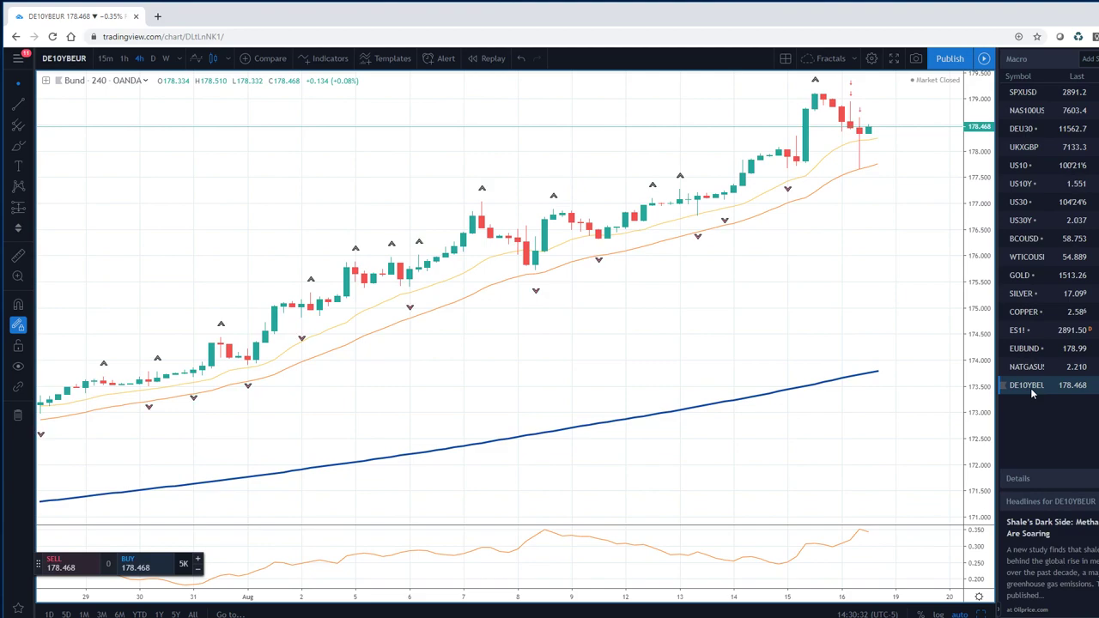
{"action": "left_click", "coordinate": [153, 58]}
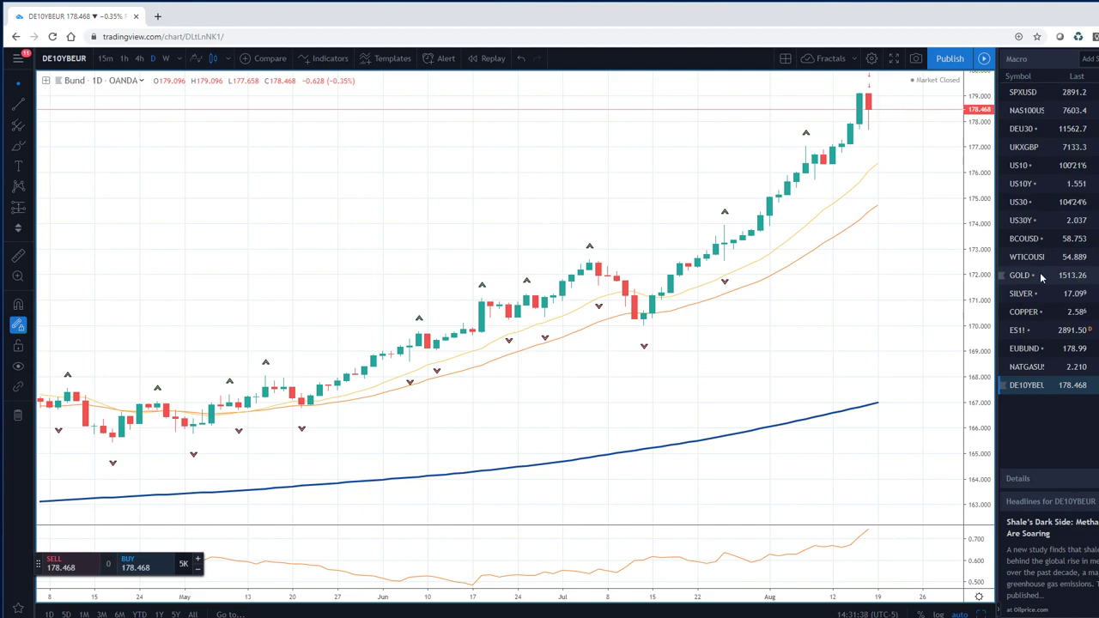
{"action": "left_click", "coordinate": [1020, 277]}
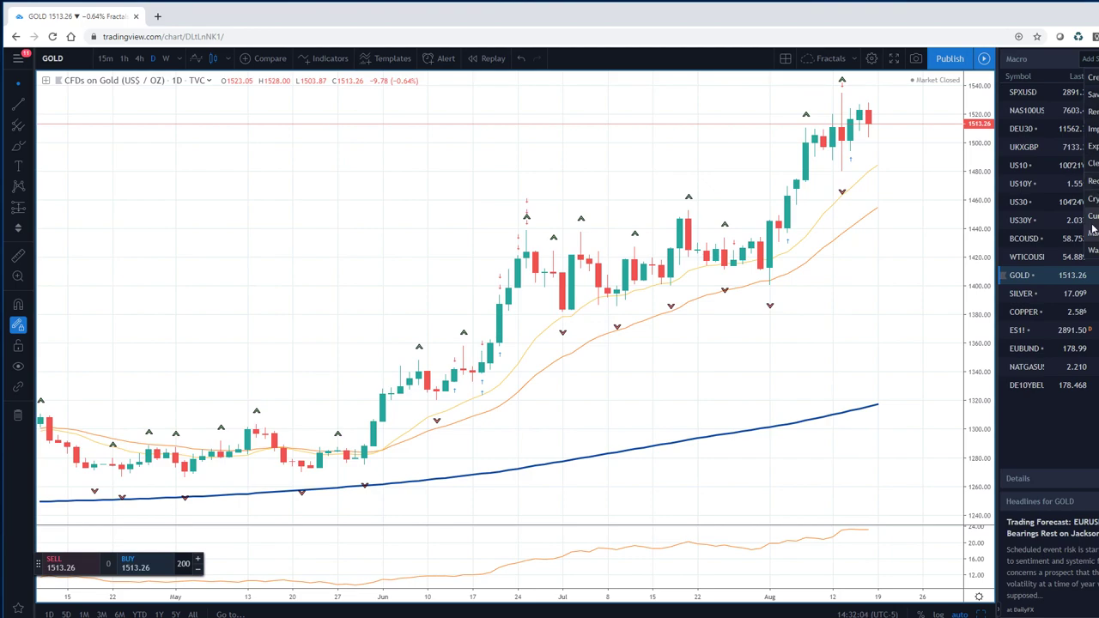
Scroll to the Currencies section and load the daily GBPUSD chart
{"action": "scroll", "coordinate": [1048, 258], "scroll_direction": "down", "scroll_amount": 5}
{"action": "left_click", "coordinate": [1024, 165]}
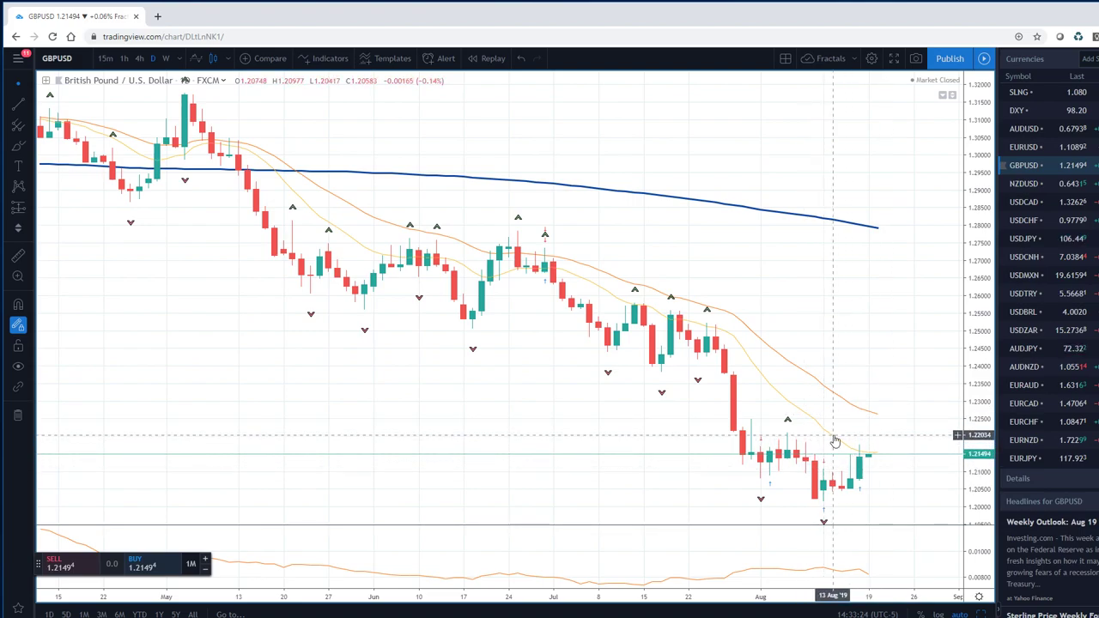
View EURUSD, then load EURGBP from further down and set it to weekly candles
{"action": "left_click", "coordinate": [1018, 152]}
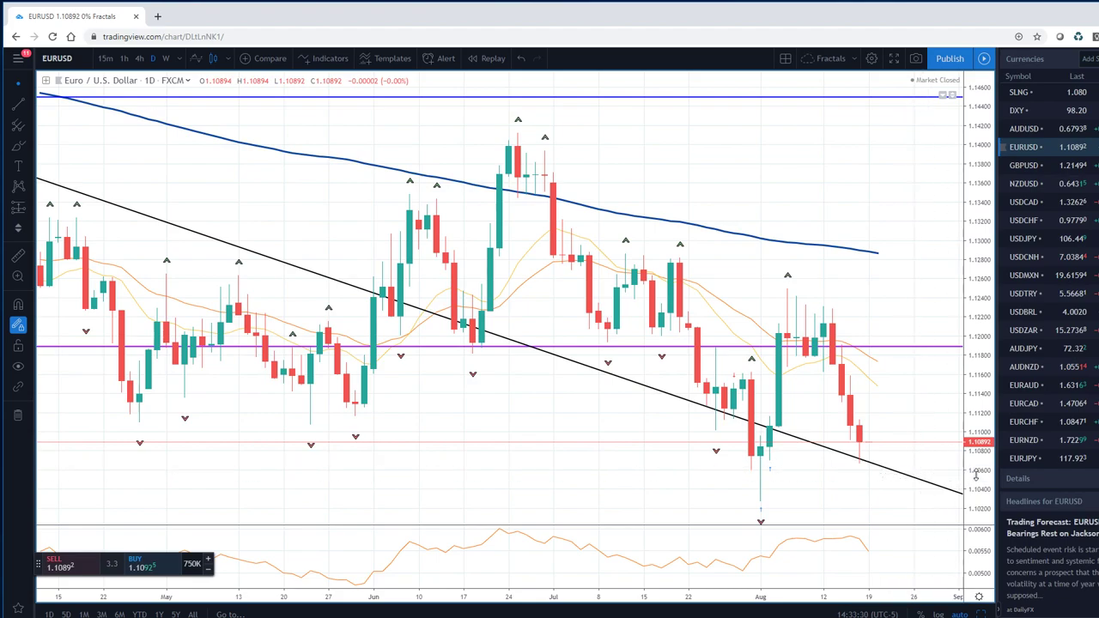
{"action": "scroll", "coordinate": [1033, 407], "scroll_direction": "down", "scroll_amount": 1}
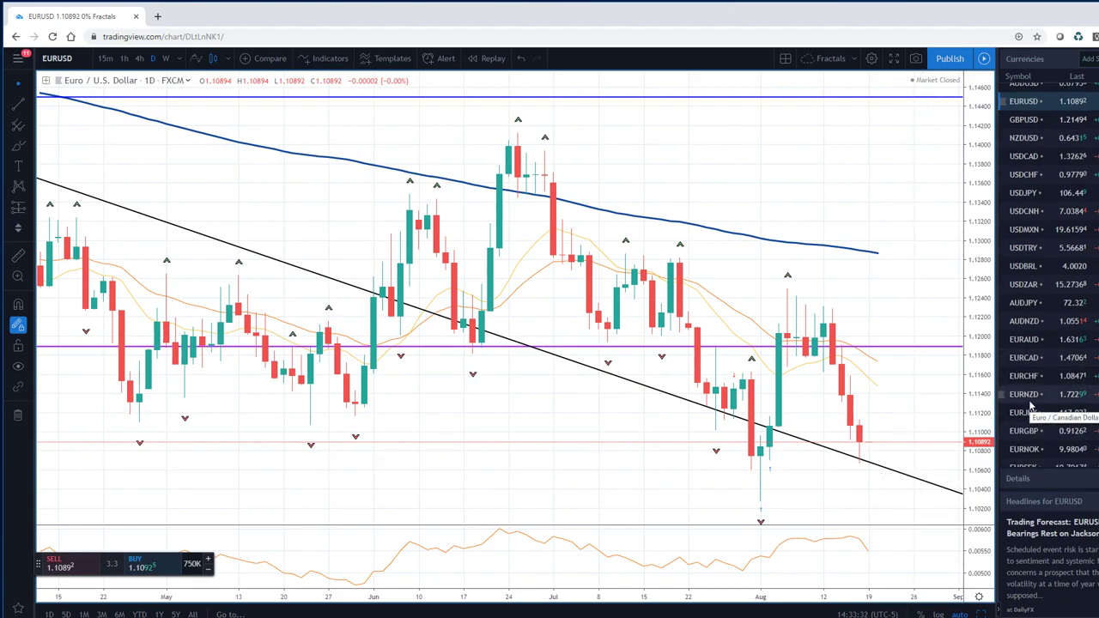
{"action": "left_click", "coordinate": [1025, 435]}
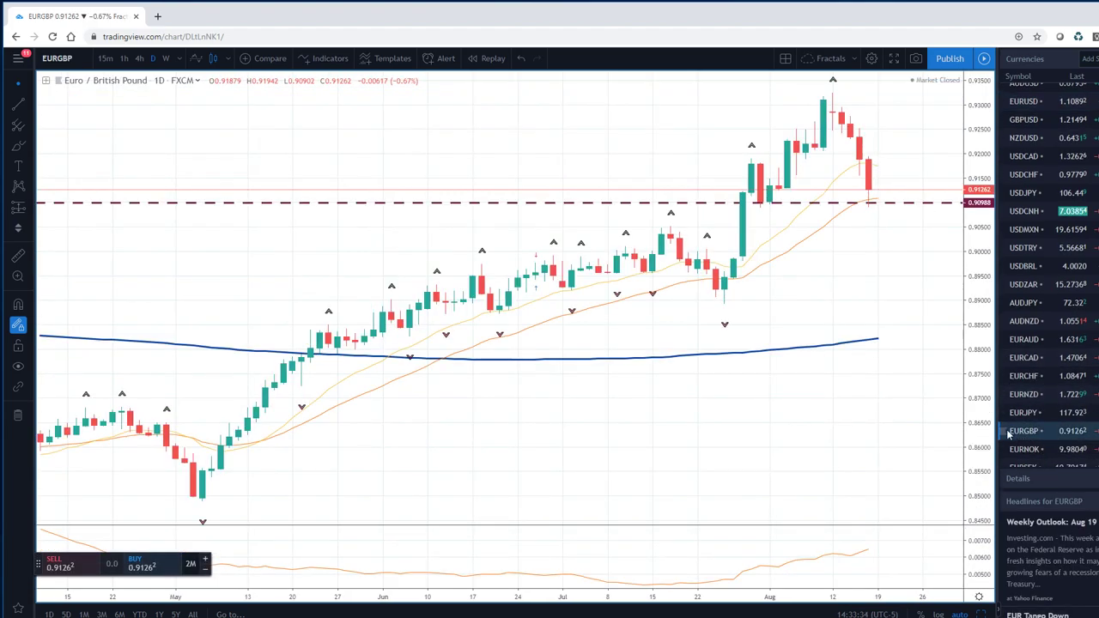
{"action": "left_click", "coordinate": [165, 57]}
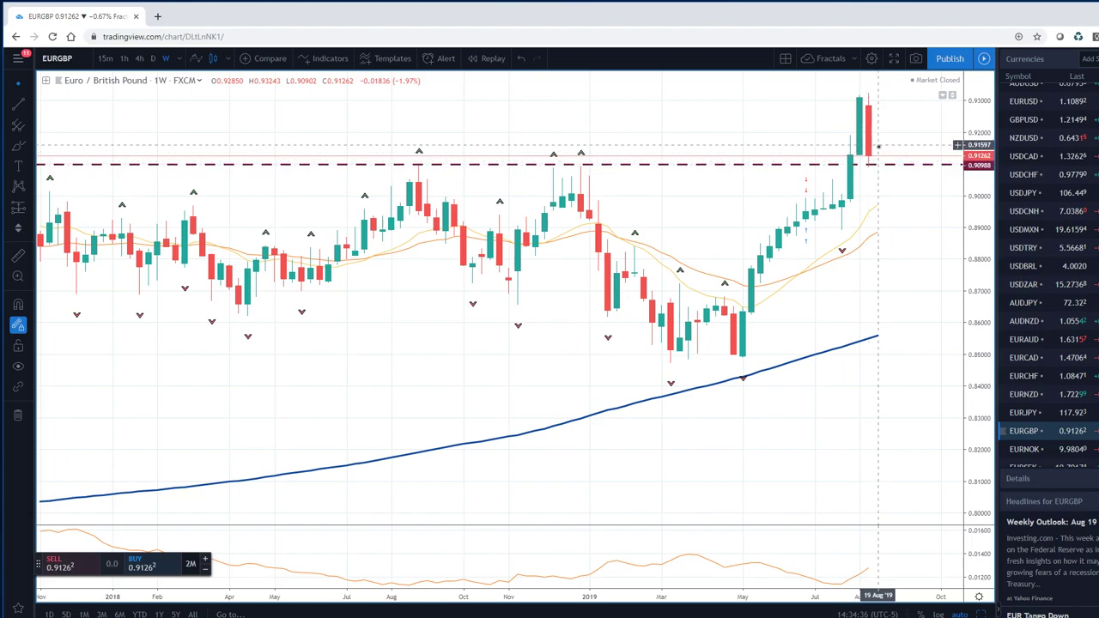
Load the weekly USDSEK chart by symbol, then switch to AUDUSD from the watchlist
{"action": "type", "text": "USDS"}
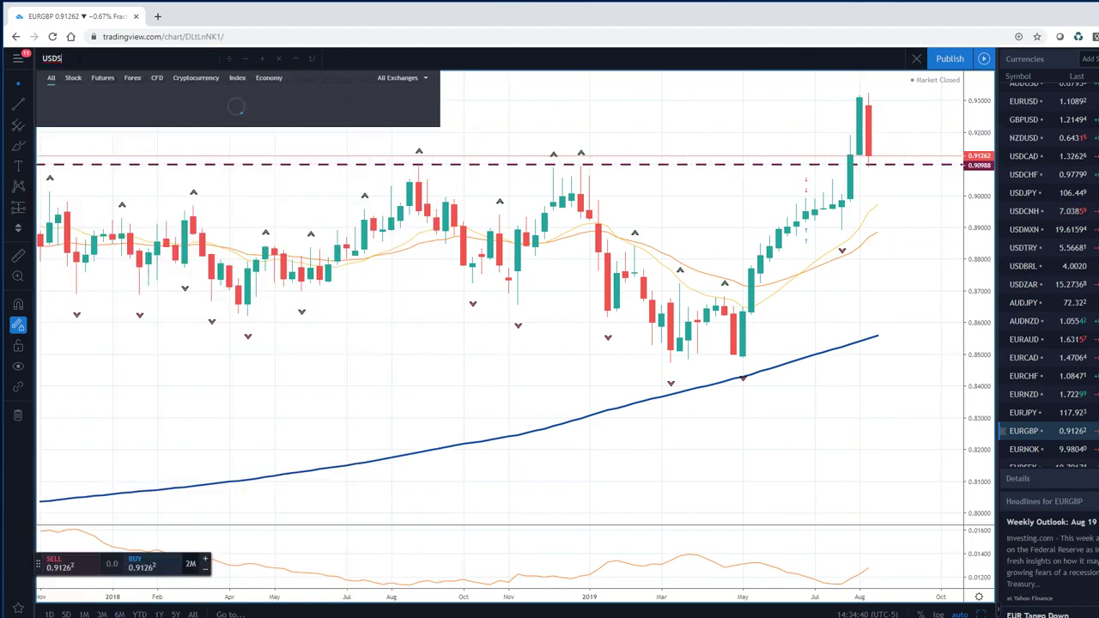
{"action": "type", "text": "EK"}
{"action": "key", "text": "Return"}
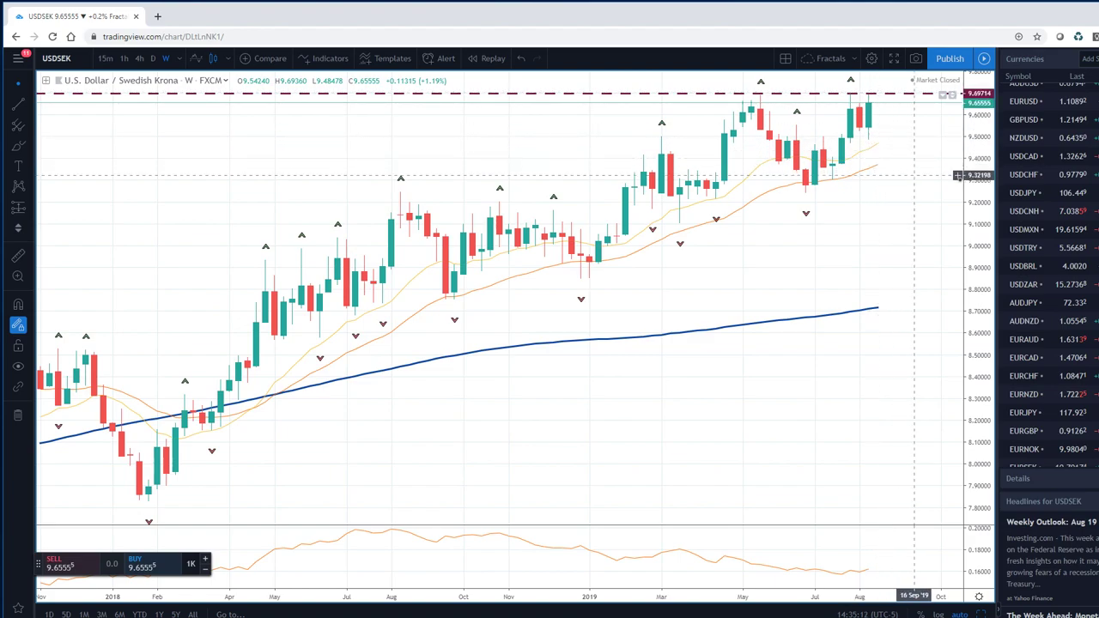
{"action": "scroll", "coordinate": [1031, 141], "scroll_direction": "up", "scroll_amount": 2}
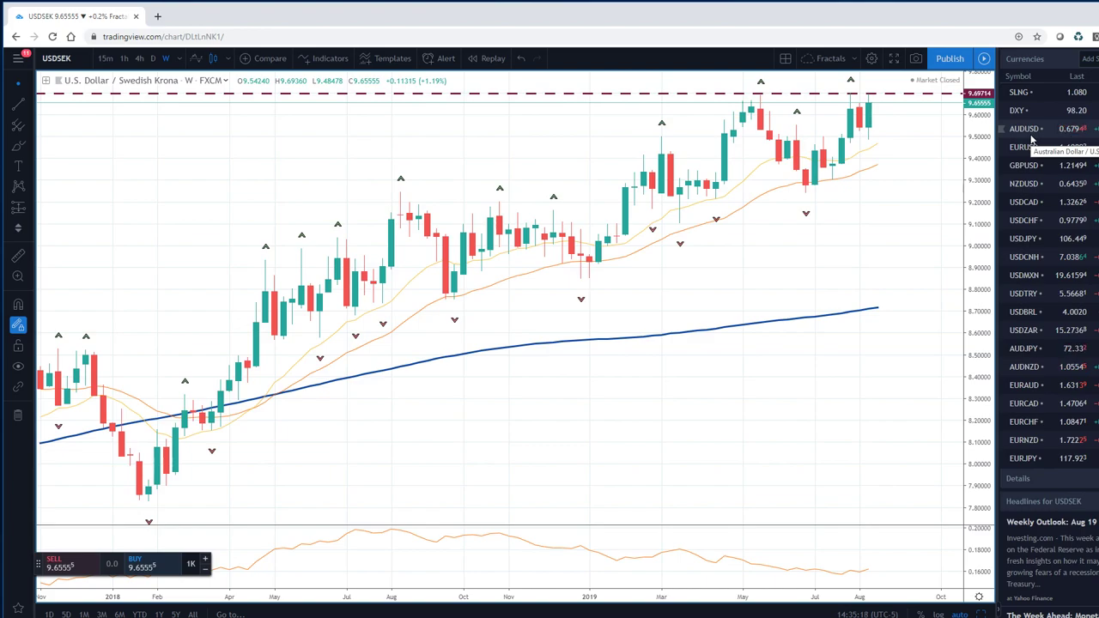
{"action": "left_click", "coordinate": [1033, 136]}
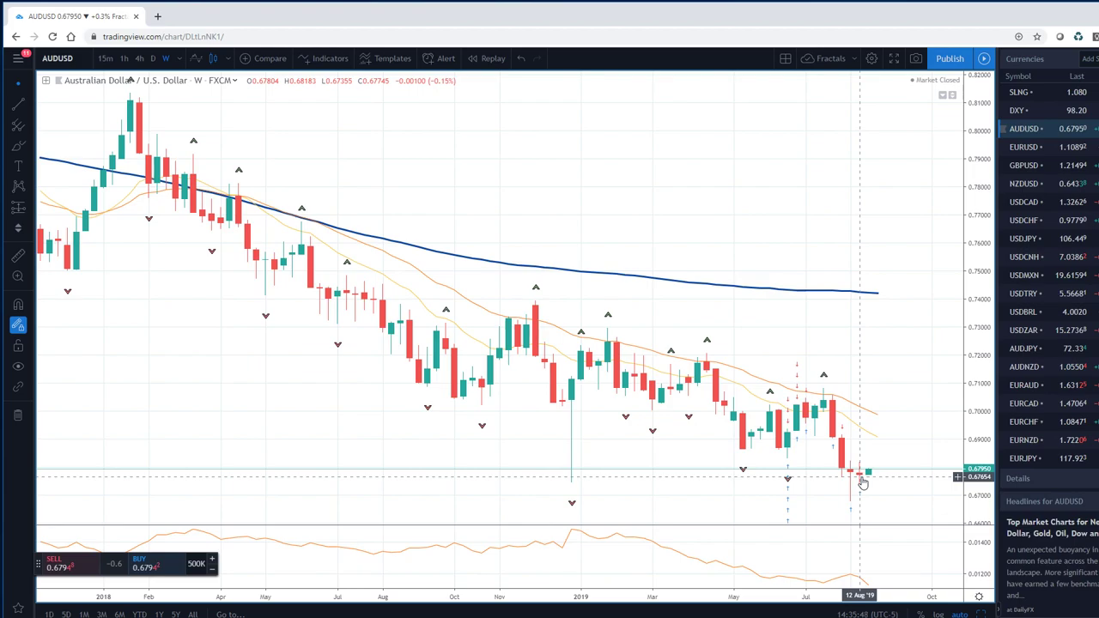
Load the weekly USDCNH chart from the Currencies watchlist, last price 7.03862
{"action": "left_click", "coordinate": [1026, 258]}
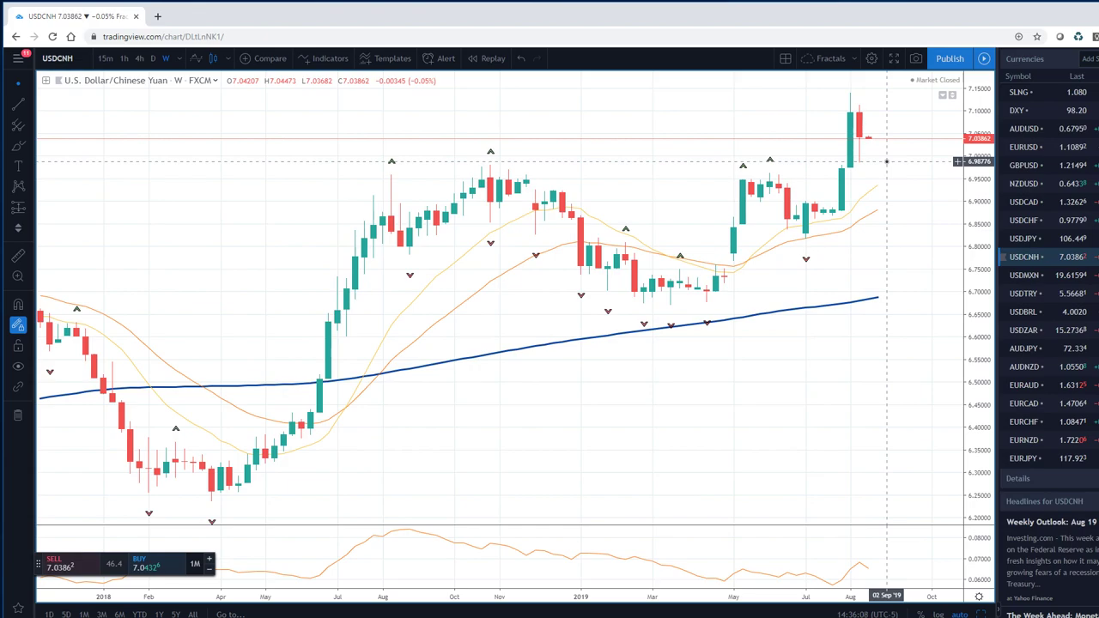
Return to the weekly AUDUSD (FXCM) chart, last price 0.67950
{"action": "left_click", "coordinate": [1030, 128]}
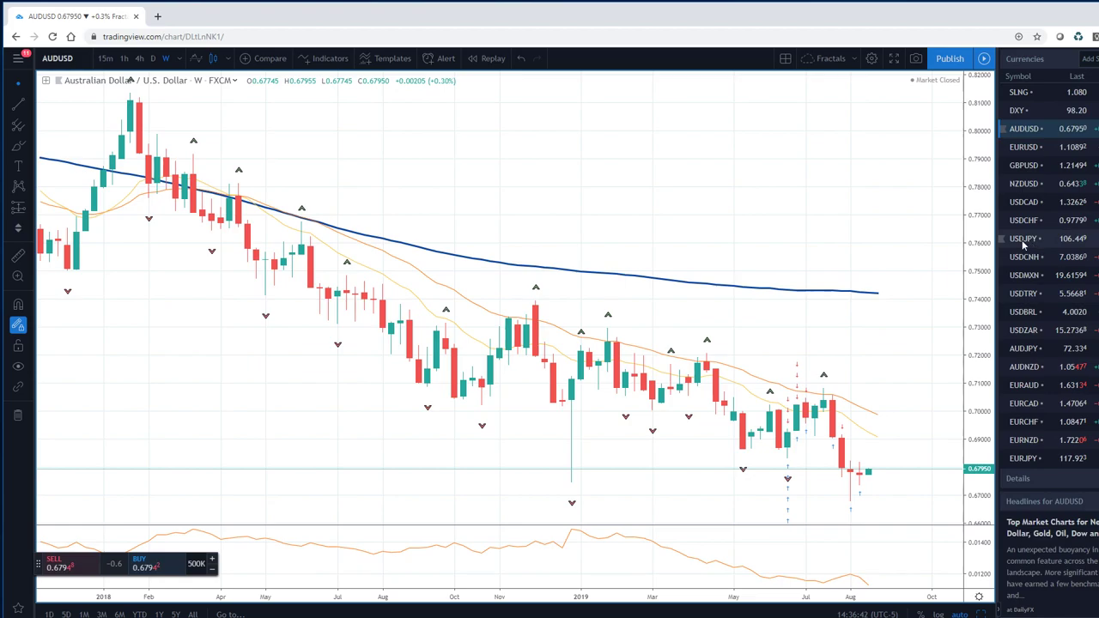
Briefly view weekly USDJPY, then load the weekly AUDJPY chart at 72.335
{"action": "left_click", "coordinate": [1052, 239]}
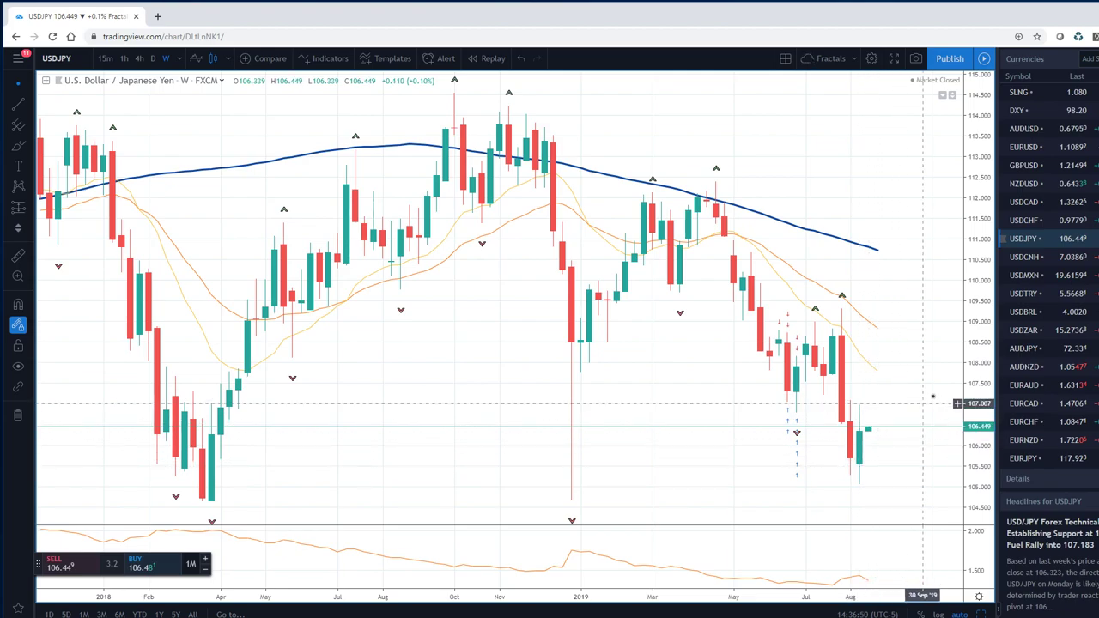
{"action": "left_click", "coordinate": [1028, 352]}
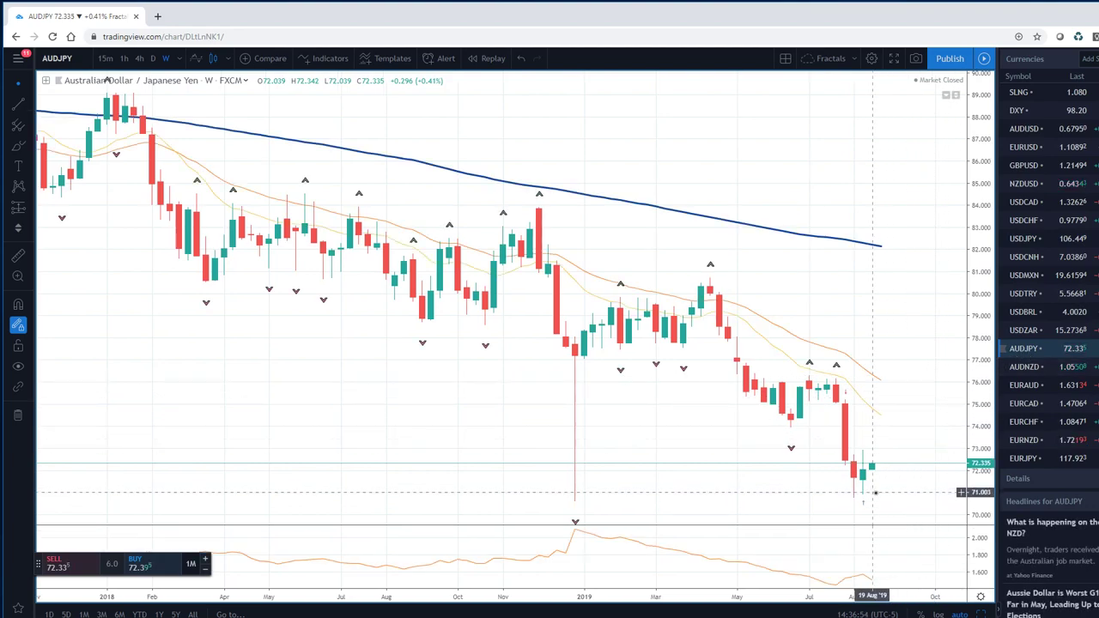
Load the weekly EURAUD (FXCM) chart, last price 1.63145
{"action": "left_click", "coordinate": [1022, 388]}
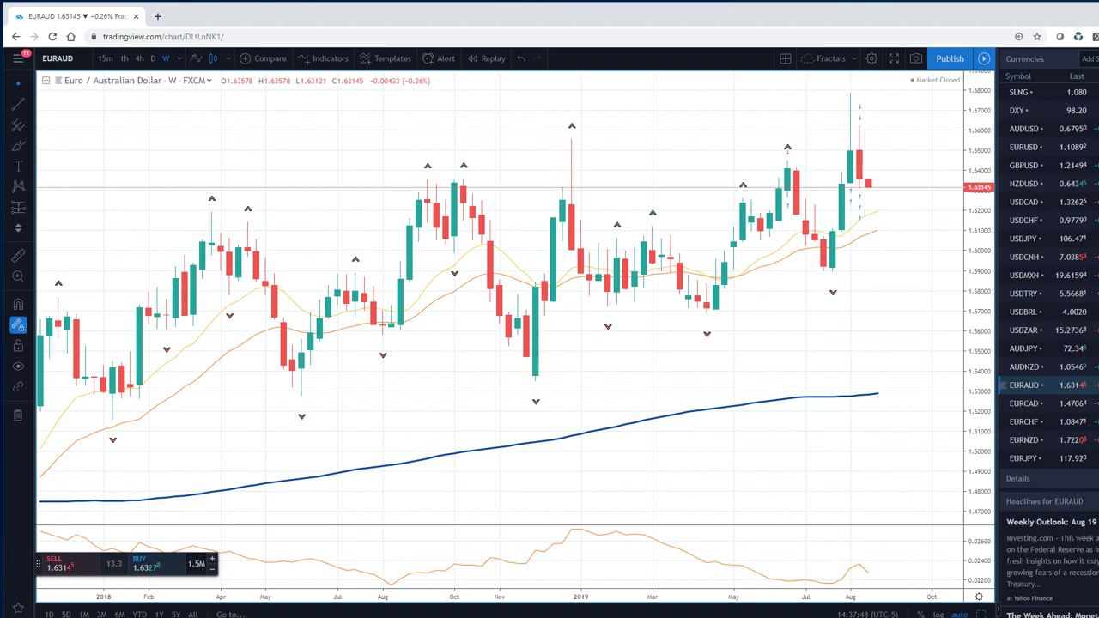
Load the weekly EURCHF (FXCM) chart, last price 1.08471
{"action": "left_click", "coordinate": [1020, 422]}
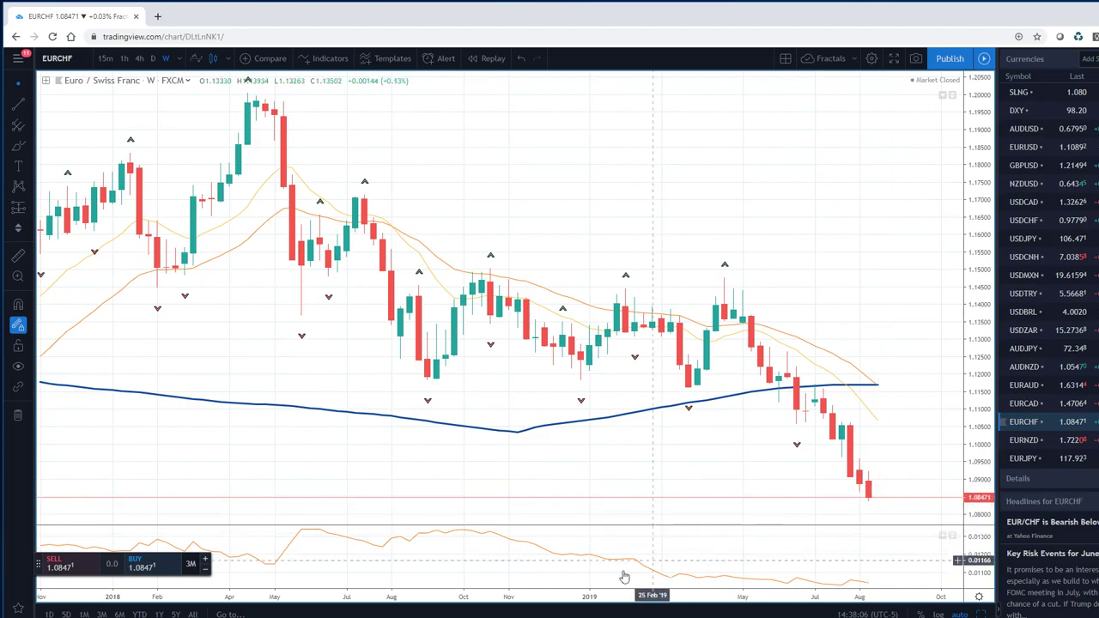
Zoom EURCHF out to show 2015–2019, then load weekly EURUSD with its Fibonacci retracement
{"action": "scroll", "coordinate": [807, 599], "scroll_direction": "down", "scroll_amount": 5}
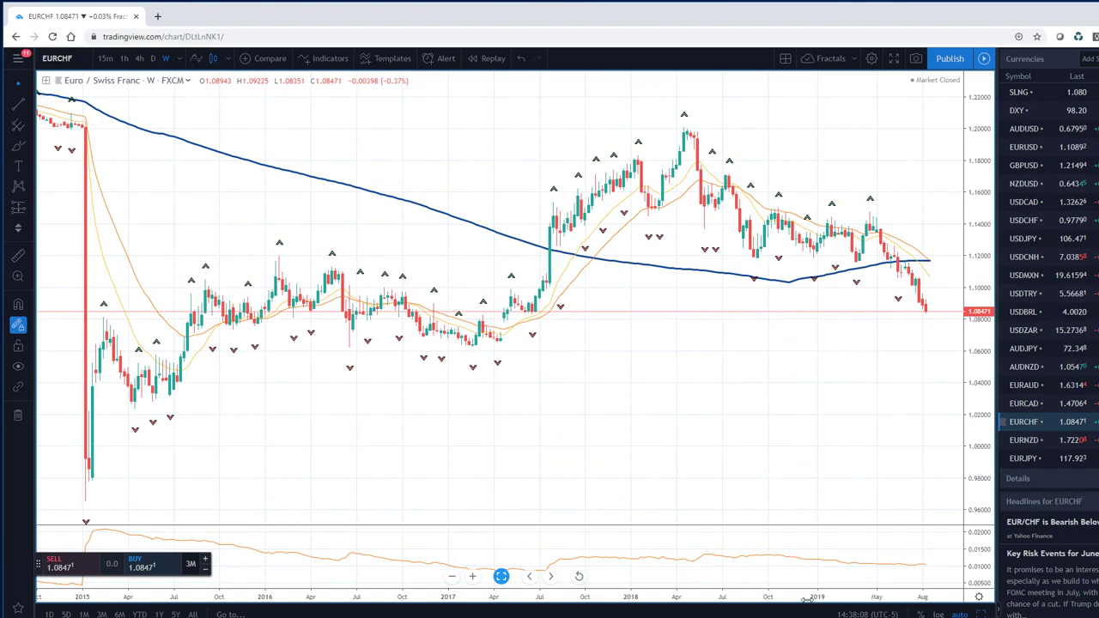
{"action": "scroll", "coordinate": [803, 599], "scroll_direction": "up", "scroll_amount": 2}
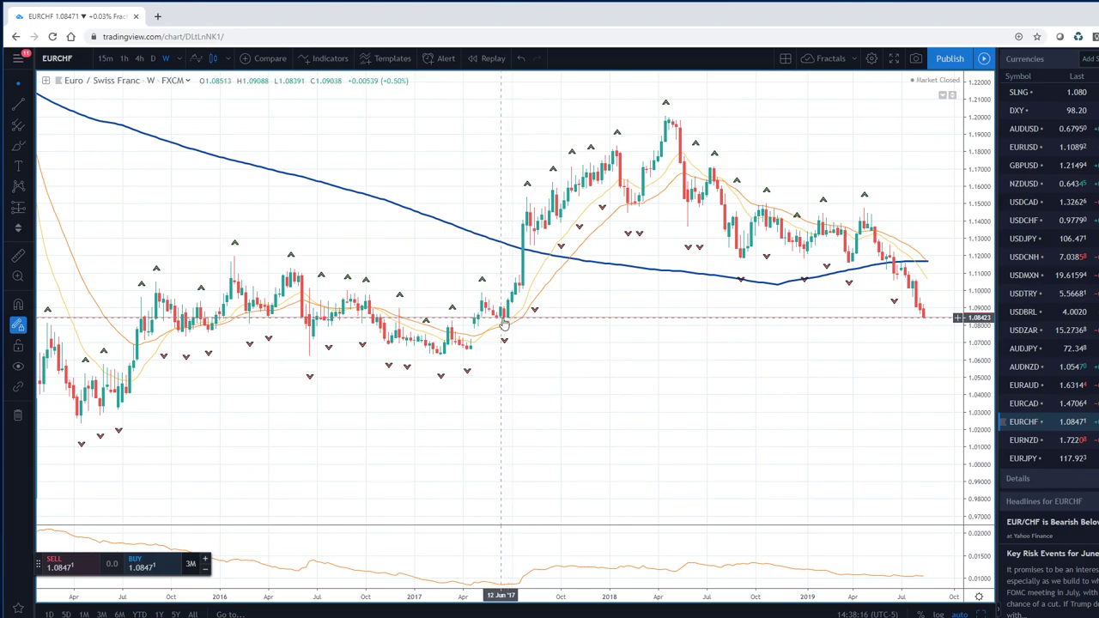
{"action": "left_click", "coordinate": [1025, 148]}
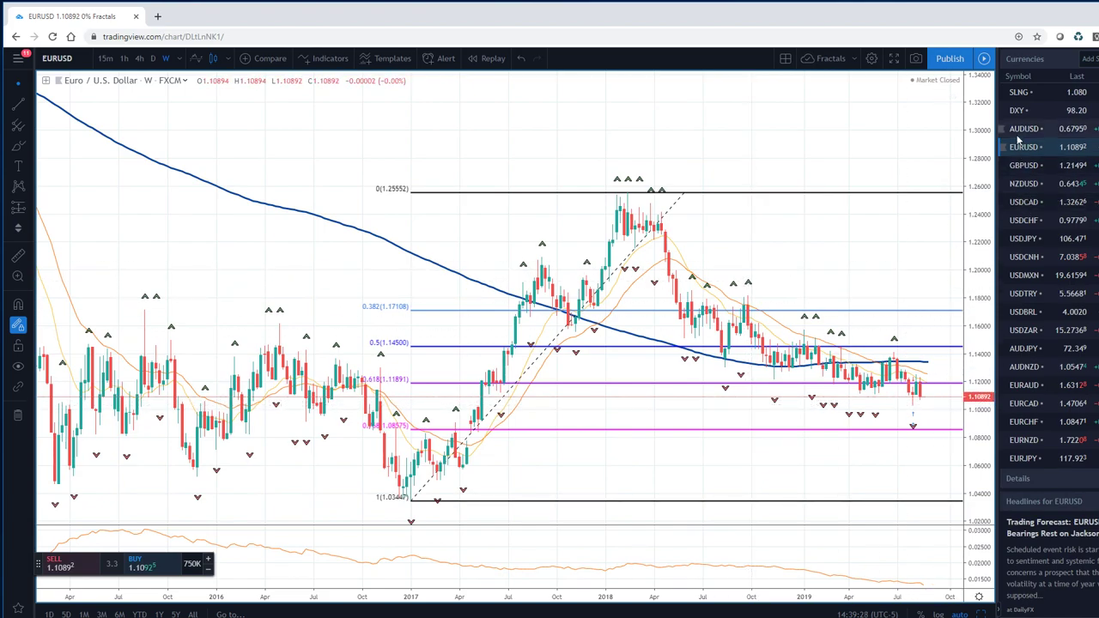
Return to the weekly EURCHF chart showing history from 2015 through 2019
{"action": "left_click", "coordinate": [1027, 422]}
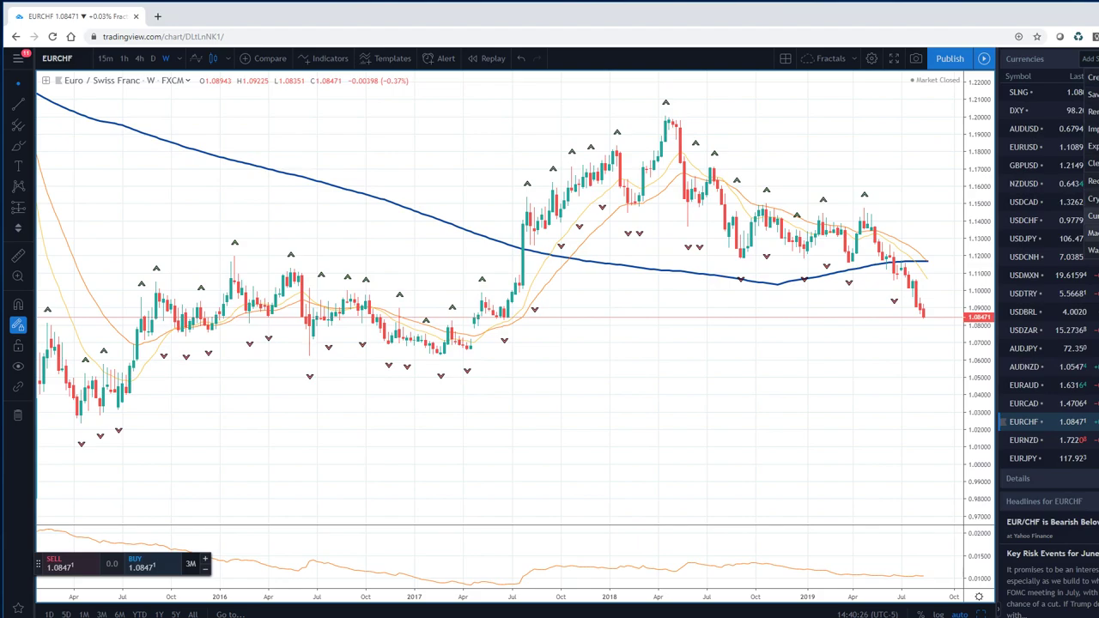
Switch to the Macro watchlist and load the weekly VIX chart by searching 'VIX'
{"action": "left_click", "coordinate": [1093, 233]}
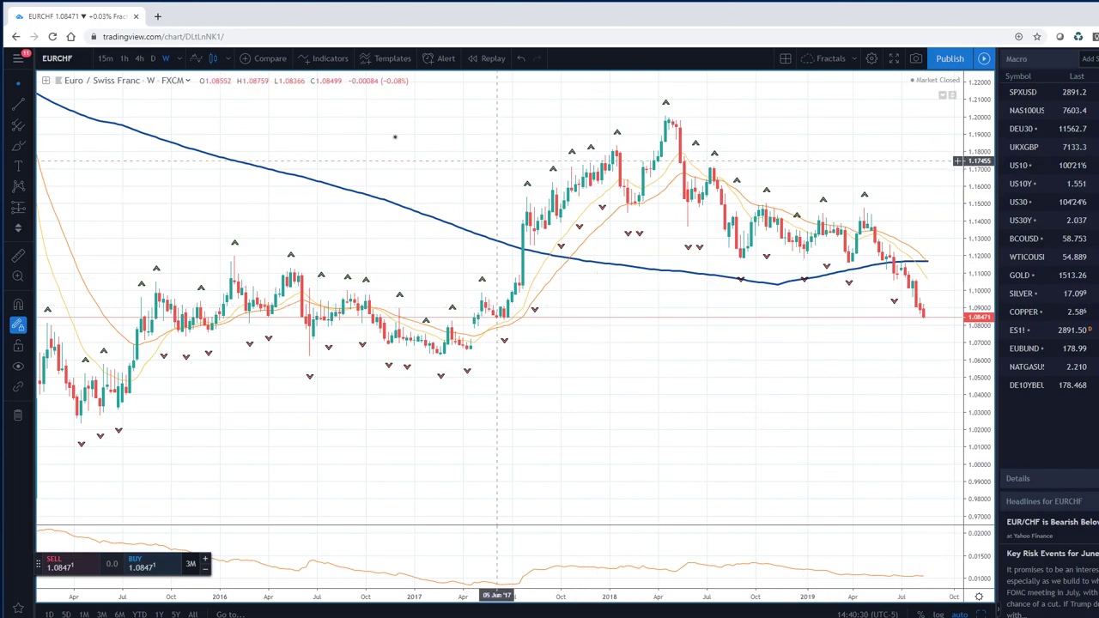
{"action": "left_click", "coordinate": [57, 58]}
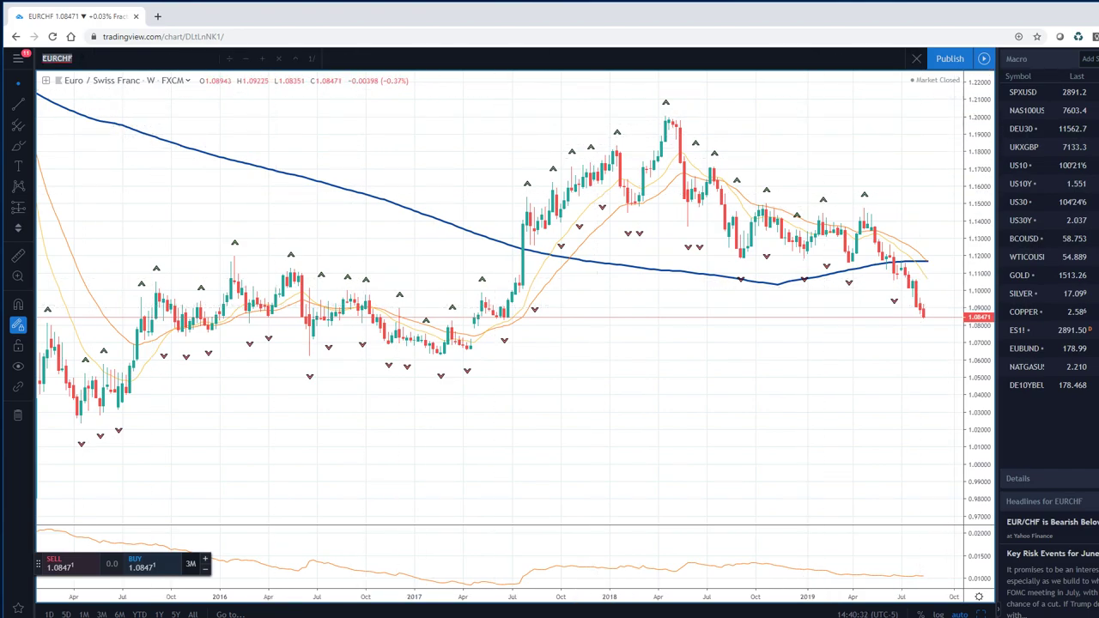
{"action": "type", "text": "VIX"}
{"action": "key", "text": "Return"}
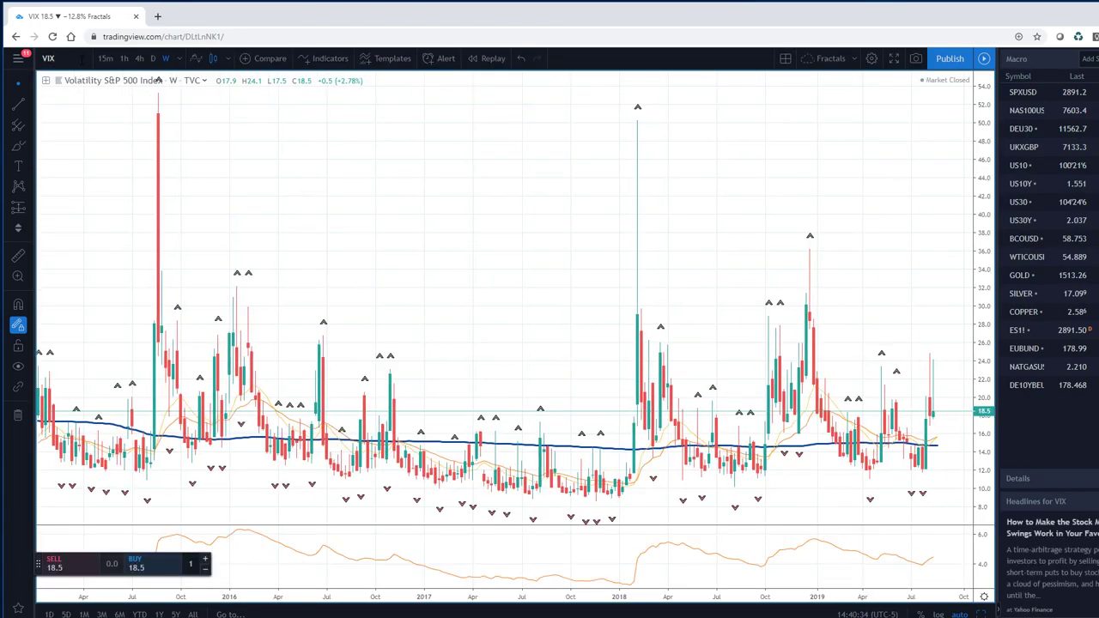